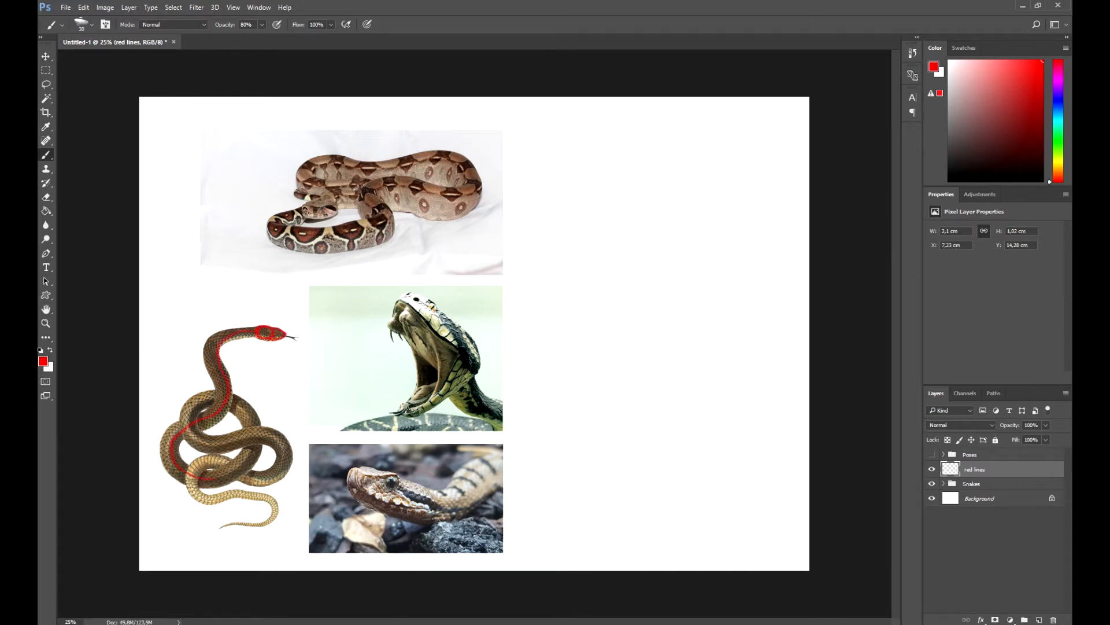
Trace red guide lines along the neck, coiled body and tail of the brown snake
mouse_move(258, 326)
left_mouse_down()
mouse_move(208, 340)
mouse_move(204, 360)
left_mouse_up()
left_click_drag(234, 341, 223, 363)
left_click_drag(235, 499, 263, 495)
left_click_drag(259, 501, 277, 513)
mouse_move(272, 509)
left_mouse_down()
mouse_move(261, 524)
mouse_move(227, 525)
left_mouse_up()
left_click_drag(277, 508, 268, 522)
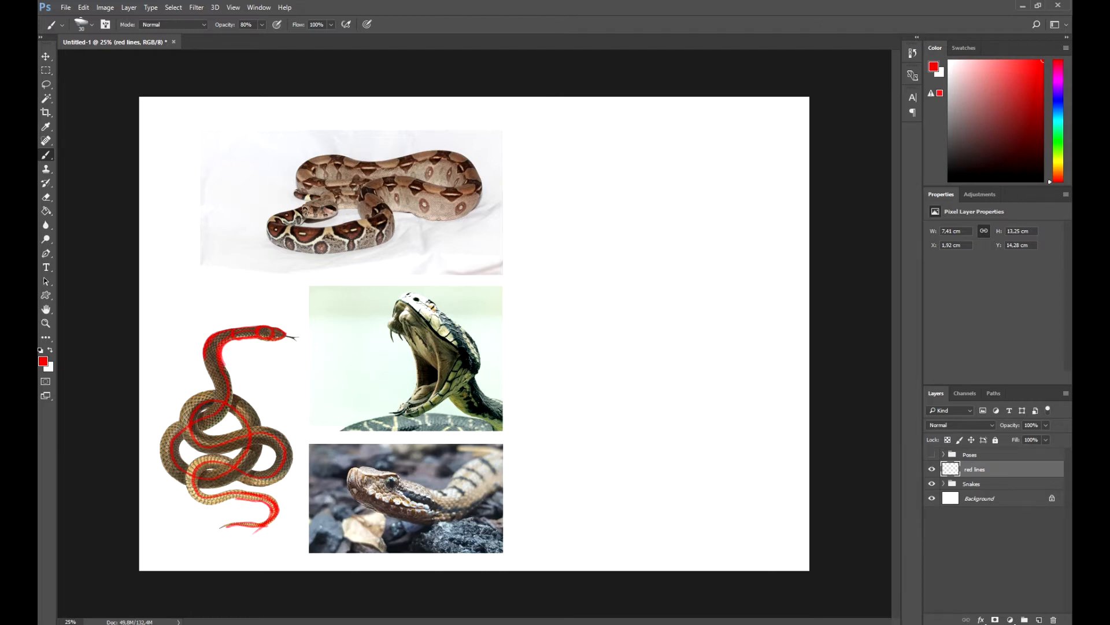
Outline the wedge-shaped head of the snake in the rocky close-up photo in red
right_click(380, 492)
mouse_move(382, 491)
left_mouse_down()
mouse_move(387, 502)
mouse_move(399, 481)
mouse_move(351, 469)
mouse_move(405, 479)
mouse_move(386, 514)
left_mouse_up()
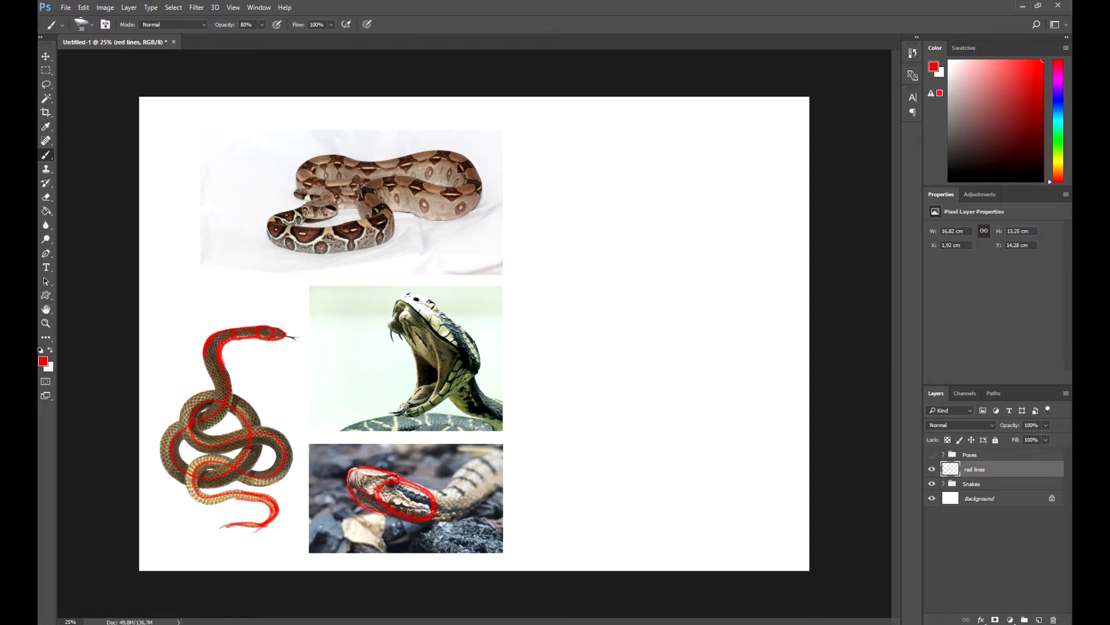
mouse_move(360, 472)
left_mouse_down()
mouse_move(399, 481)
mouse_move(386, 476)
left_mouse_up()
Circle the boa's head and trace the flow of its coiled body in red
mouse_move(316, 203)
left_mouse_down()
mouse_move(336, 203)
mouse_move(305, 216)
mouse_move(359, 199)
left_mouse_up()
mouse_move(360, 184)
left_mouse_down()
mouse_move(303, 176)
mouse_move(399, 171)
left_mouse_up()
left_click_drag(399, 171, 465, 180)
left_click_drag(466, 181, 364, 191)
left_click_drag(364, 191, 379, 233)
left_click_drag(380, 233, 277, 230)
left_click_drag(276, 230, 294, 201)
Trace the open-mouthed snake's head, jaws, mouth interior, fangs and neck in red
mouse_move(445, 313)
left_mouse_down()
mouse_move(421, 354)
mouse_move(463, 384)
mouse_move(470, 366)
mouse_move(405, 347)
left_mouse_up()
left_click_drag(395, 307, 443, 312)
left_click_drag(438, 384, 413, 410)
mouse_move(466, 384)
left_mouse_down()
mouse_move(414, 415)
mouse_move(438, 401)
left_mouse_up()
mouse_move(398, 298)
left_mouse_down()
mouse_move(426, 317)
mouse_move(412, 411)
left_mouse_up()
left_click_drag(413, 340, 402, 410)
left_click_drag(402, 299, 412, 338)
mouse_move(428, 325)
left_mouse_down()
mouse_move(410, 411)
mouse_move(384, 417)
left_mouse_up()
left_click_drag(397, 318, 390, 341)
left_click_drag(449, 399, 480, 418)
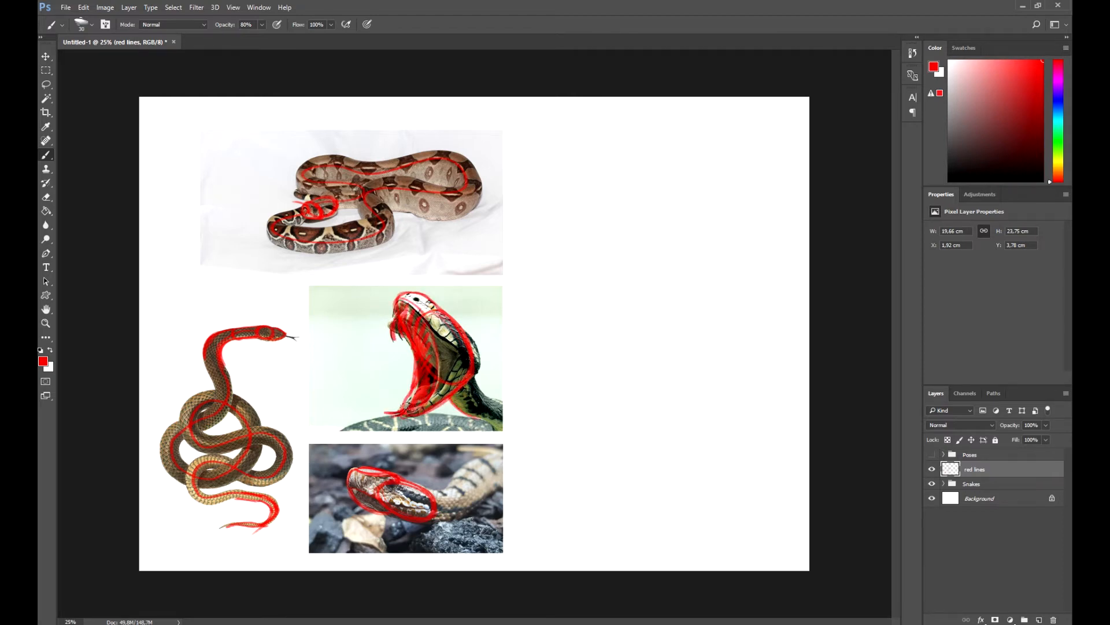
left_click_drag(474, 378, 498, 409)
Hide the red lines layer and add a new layer named "sketches"
left_click(932, 484)
left_click(932, 483)
left_click(932, 469)
left_click(1040, 619)
double_click(975, 469)
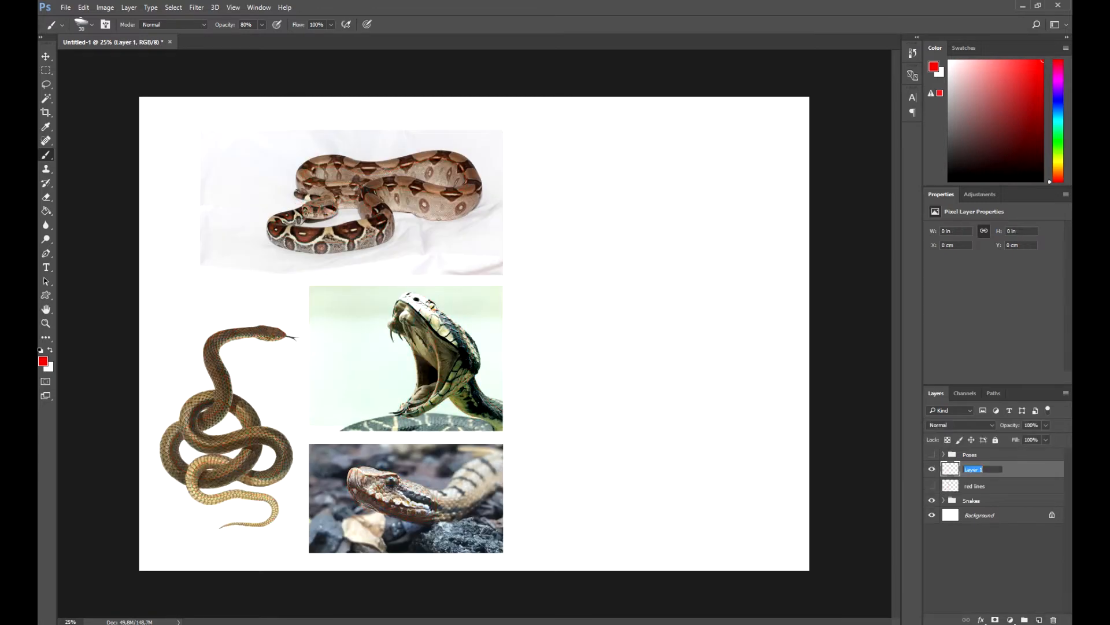
type("sketches")
key("Return")
Sketch a small snake head with forked tongue and one S-curved body edge in black at 20% opacity on the blank half
key("d")
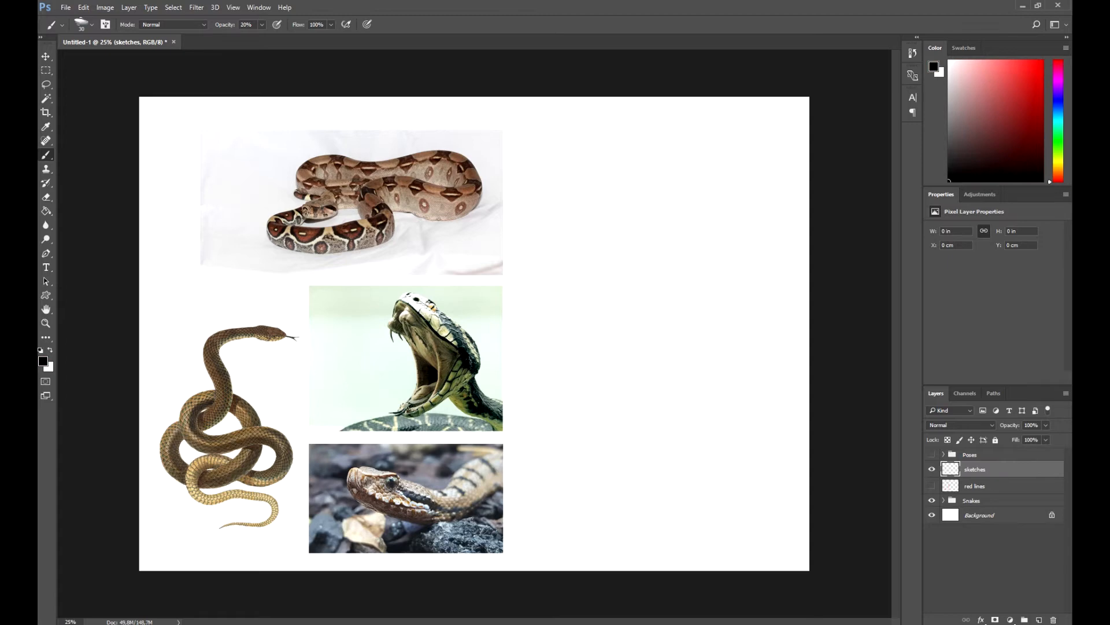
mouse_move(634, 271)
left_mouse_down()
mouse_move(593, 276)
mouse_move(660, 273)
mouse_move(576, 274)
mouse_move(551, 293)
mouse_move(559, 302)
left_mouse_up()
key("bracketleft")
left_click_drag(559, 282, 544, 328)
left_click_drag(611, 315, 553, 428)
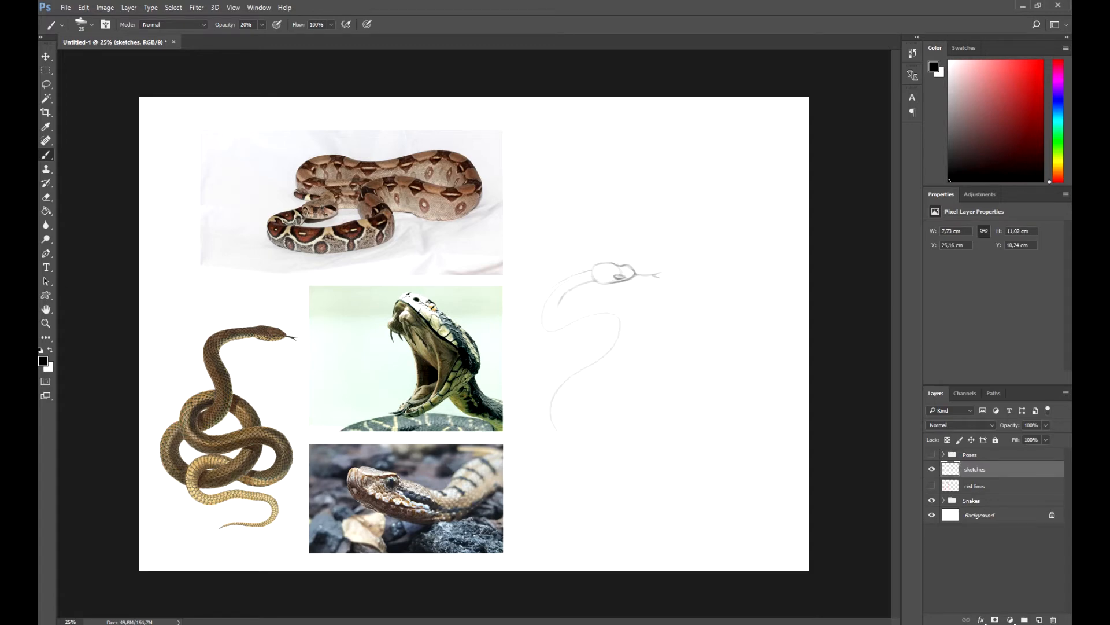
Add the second edge of the snake's S-curved body and a curved coil stroke below it
mouse_move(594, 282)
left_mouse_down()
mouse_move(559, 306)
mouse_move(636, 321)
mouse_move(583, 389)
left_mouse_up()
mouse_move(584, 389)
left_mouse_down()
mouse_move(571, 424)
mouse_move(631, 493)
left_mouse_up()
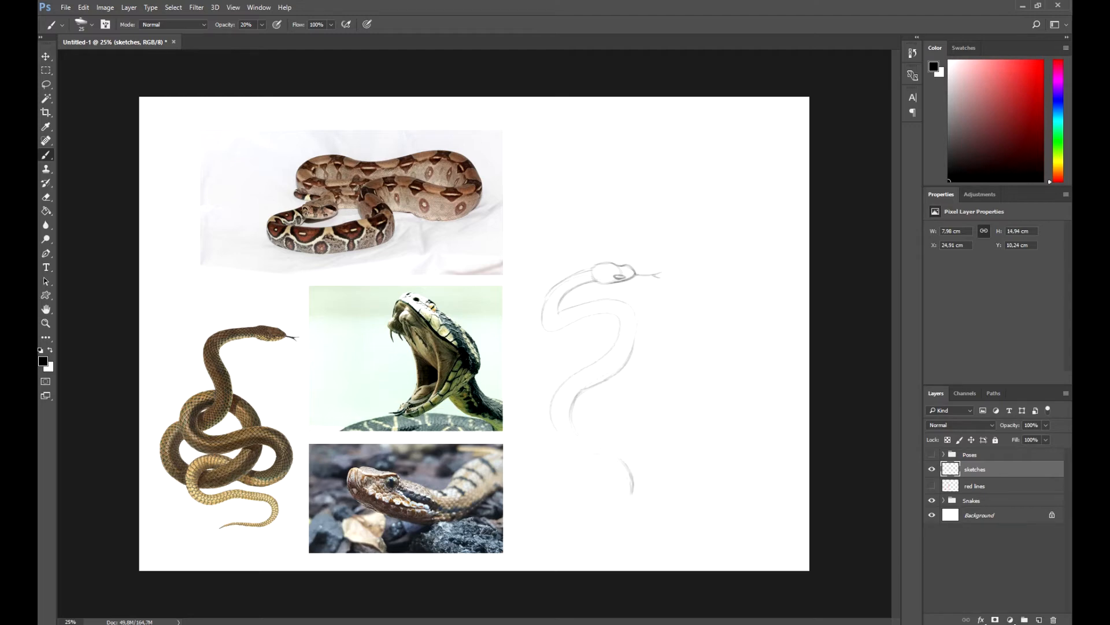
mouse_move(614, 455)
left_mouse_down()
mouse_move(634, 494)
mouse_move(623, 505)
left_mouse_up()
key("e")
key("b")
left_click_drag(630, 488, 621, 508)
Sketch the close-up snake head with brow, eye and jaw, ending in a curved neck, beside the S-curved snake
left_click_drag(694, 377, 737, 412)
left_click_drag(688, 376, 721, 398)
left_click_drag(652, 380, 679, 423)
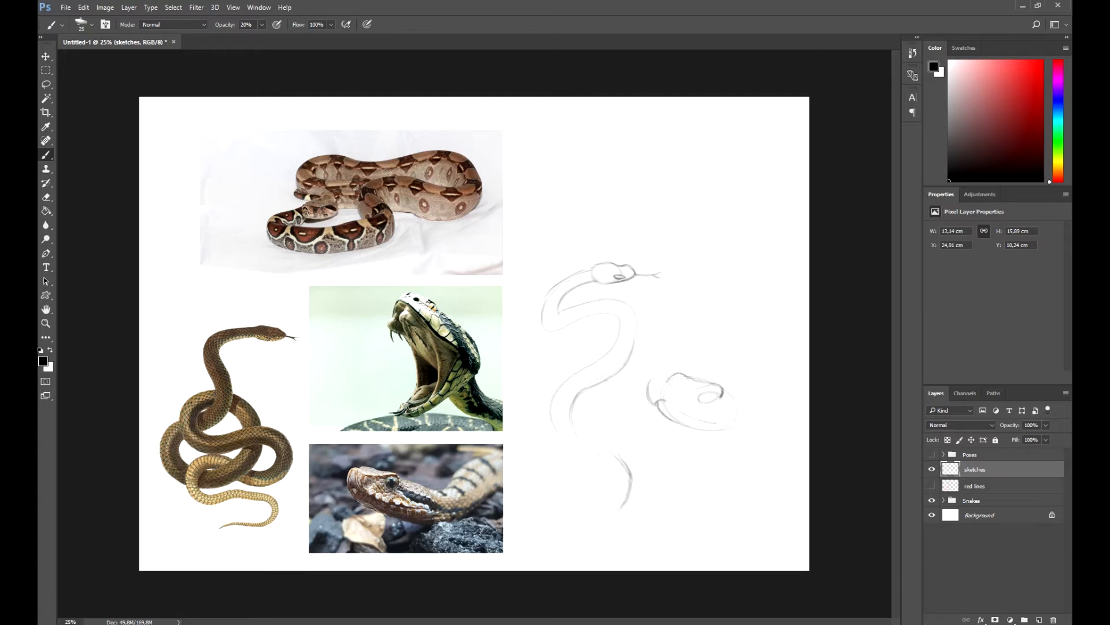
mouse_move(727, 391)
left_mouse_down()
mouse_move(738, 415)
mouse_move(800, 398)
left_mouse_up()
left_click_drag(752, 398, 775, 381)
Lightly block in the open-mouthed snake head's outline above the other two sketches
left_click_drag(741, 172, 747, 177)
left_click_drag(673, 148, 694, 131)
left_click_drag(753, 231, 692, 272)
left_click_drag(681, 171, 694, 263)
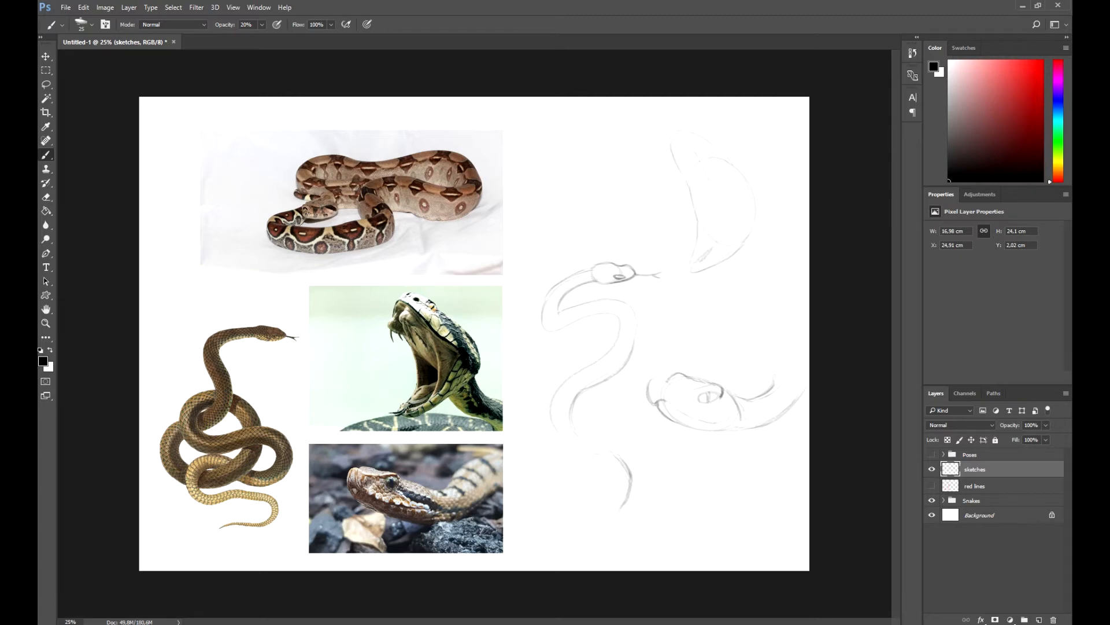
Add the eye, fangs, mouth interior, lower jaw and neck to the open-mouthed snake sketch
left_click_drag(740, 212, 706, 253)
left_click_drag(691, 132, 723, 158)
left_click_drag(721, 144, 729, 160)
left_click_drag(693, 161, 685, 176)
left_click_drag(704, 255, 684, 271)
left_click_drag(692, 198, 717, 220)
left_click_drag(728, 144, 732, 164)
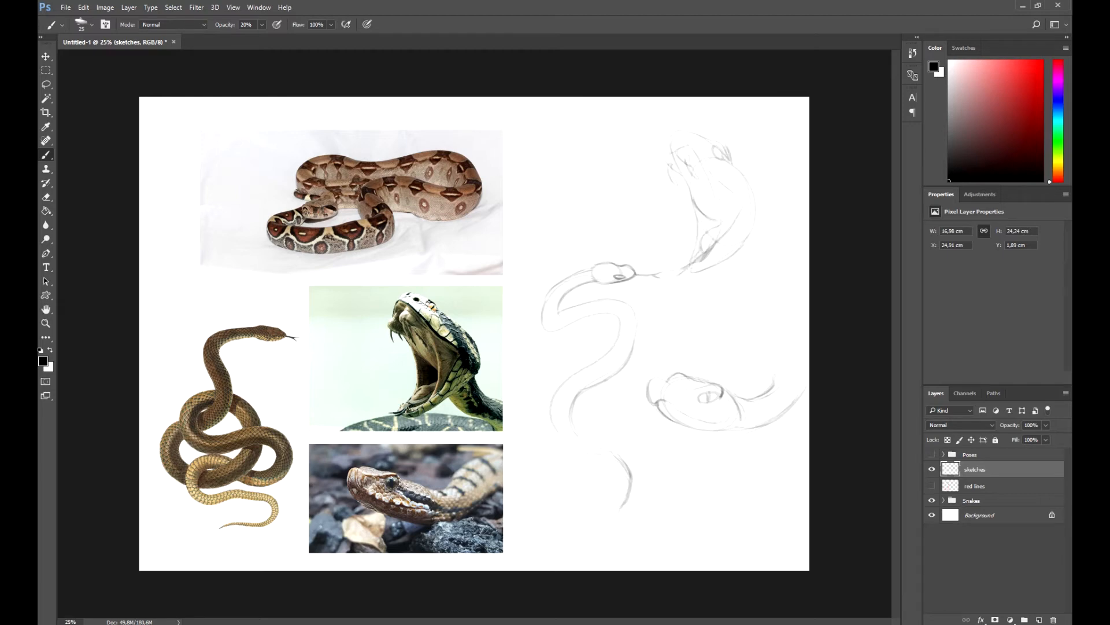
left_click_drag(734, 261, 767, 283)
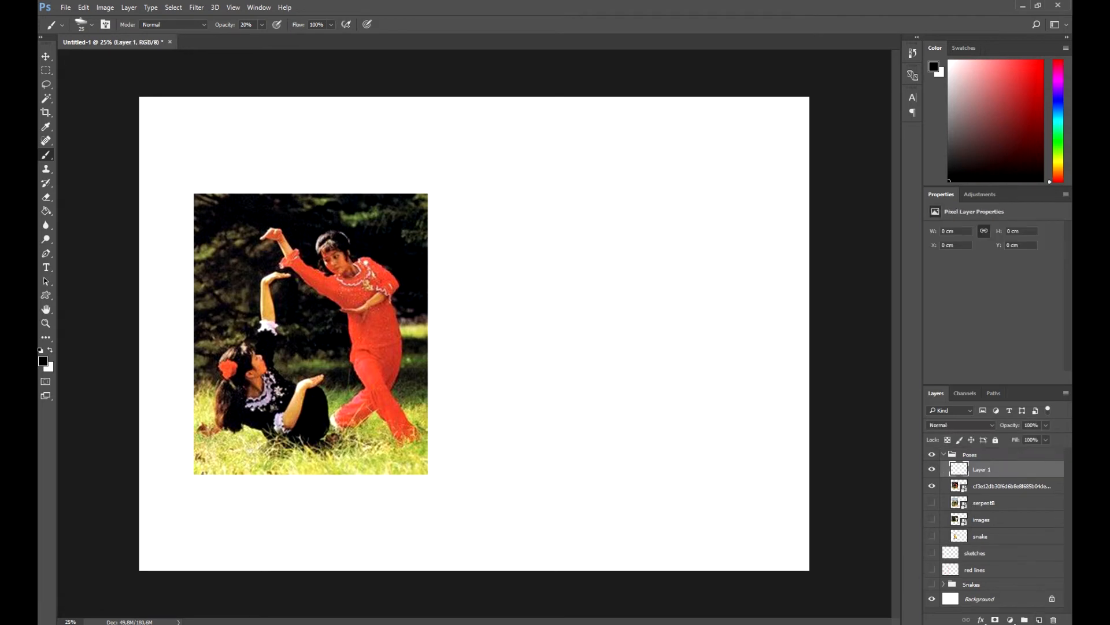
Move the new empty layer above the Poses group and rename it "1"
left_click_drag(981, 469, 976, 449)
double_click(973, 457)
type("1")
key("Return")
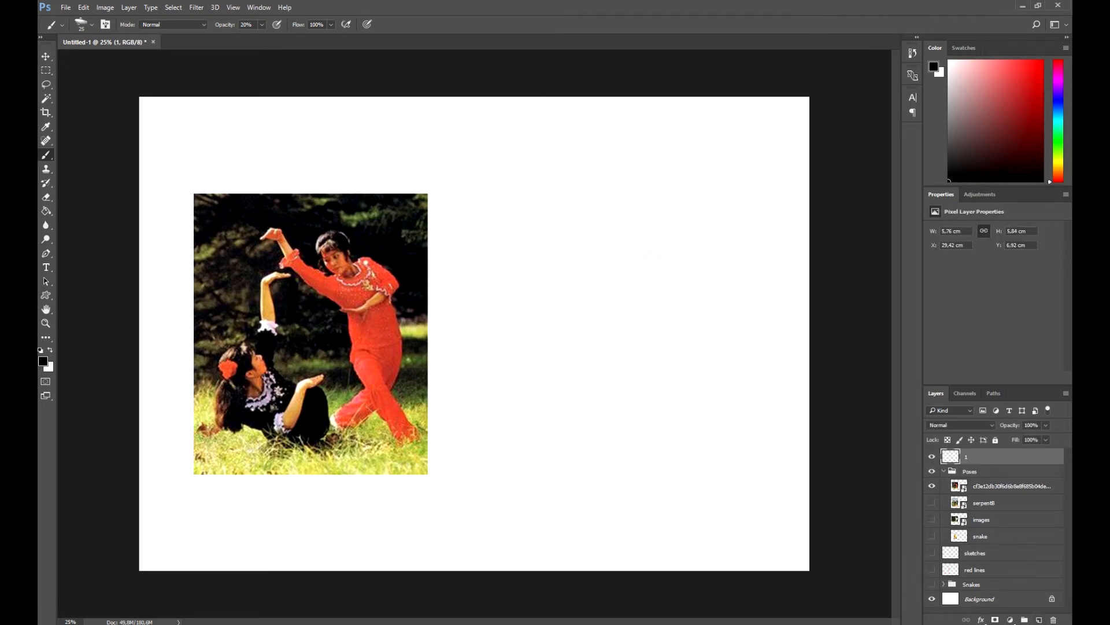
Lightly block in the standing figure in red from the photo: raised arm, head, torso, folded arm and crossed legs
left_click_drag(652, 242, 644, 260)
left_click_drag(591, 269, 610, 289)
mouse_move(698, 296)
left_mouse_down()
mouse_move(683, 380)
mouse_move(656, 402)
left_mouse_up()
left_click_drag(695, 347, 683, 381)
left_click_drag(626, 433, 622, 447)
left_click_drag(659, 406, 636, 492)
left_click_drag(541, 190, 559, 198)
mouse_move(701, 257)
left_mouse_down()
mouse_move(719, 282)
mouse_move(680, 298)
left_mouse_up()
mouse_move(652, 356)
left_mouse_down()
mouse_move(712, 341)
mouse_move(688, 384)
left_mouse_up()
left_click_drag(663, 433, 648, 461)
Lightly block in the reclining figure's raised arm, head, torso, open hand and bent legs
mouse_move(557, 288)
left_mouse_down()
mouse_move(553, 340)
mouse_move(527, 381)
left_mouse_up()
left_click_drag(535, 341, 559, 375)
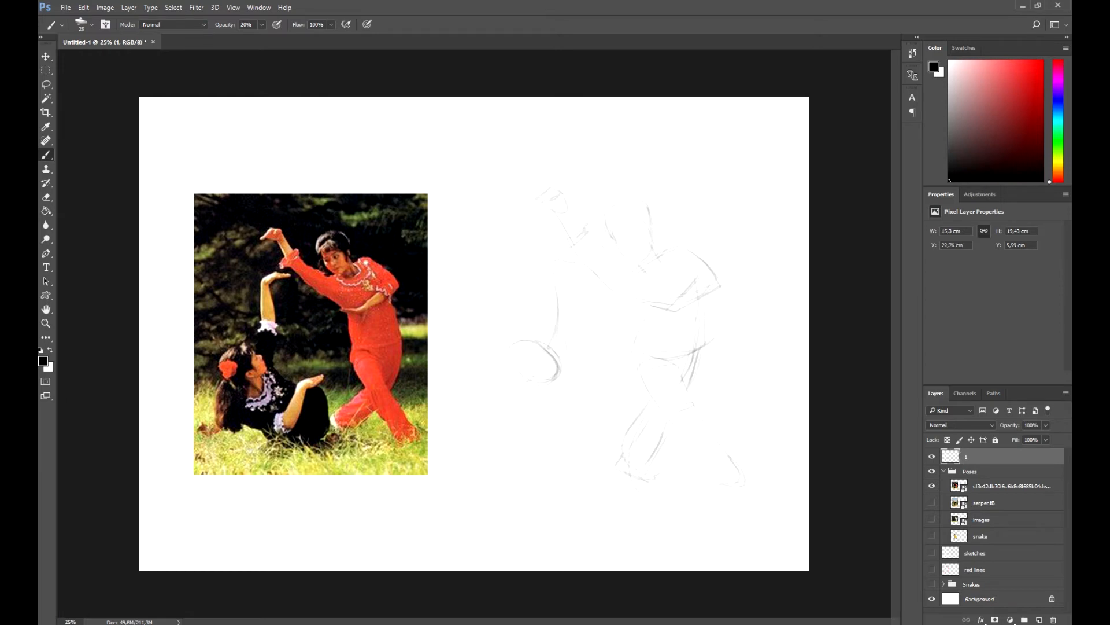
left_click_drag(618, 403, 624, 441)
left_click_drag(596, 376, 630, 445)
mouse_move(527, 383)
left_mouse_down()
mouse_move(559, 366)
mouse_move(553, 354)
left_mouse_up()
left_click_drag(587, 386, 573, 421)
mouse_move(606, 381)
left_mouse_down()
mouse_move(620, 366)
mouse_move(572, 321)
mouse_move(571, 252)
mouse_move(608, 336)
mouse_move(582, 254)
left_mouse_up()
Shift the reclining figure's sketch slightly away from the standing figure and deselect it
key("l")
key("v")
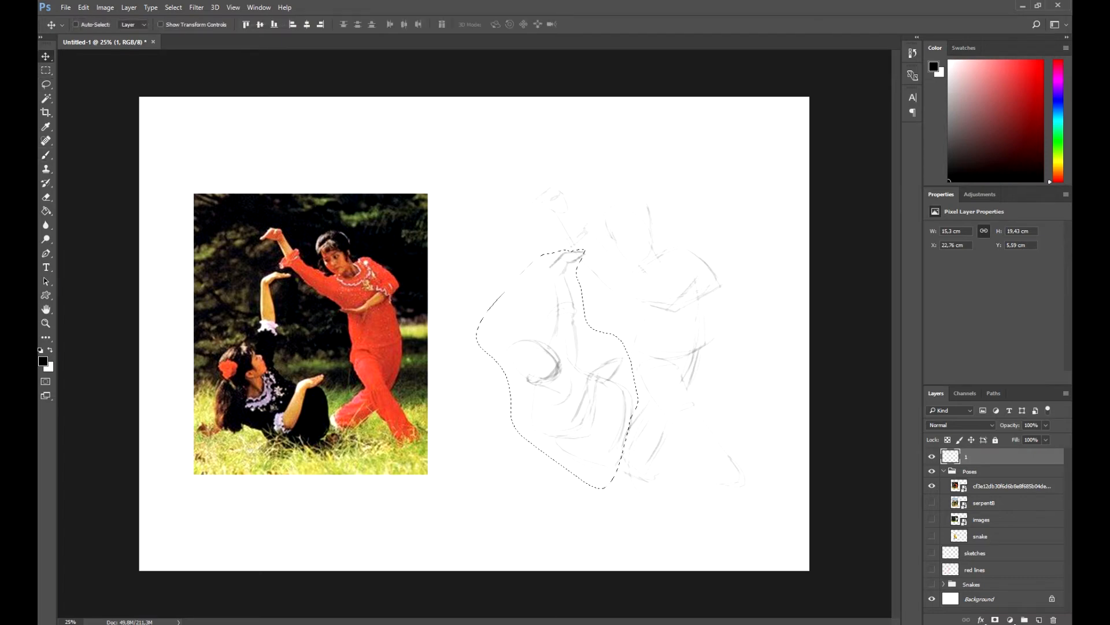
left_click_drag(573, 358, 560, 366)
key("ctrl+d")
key("b")
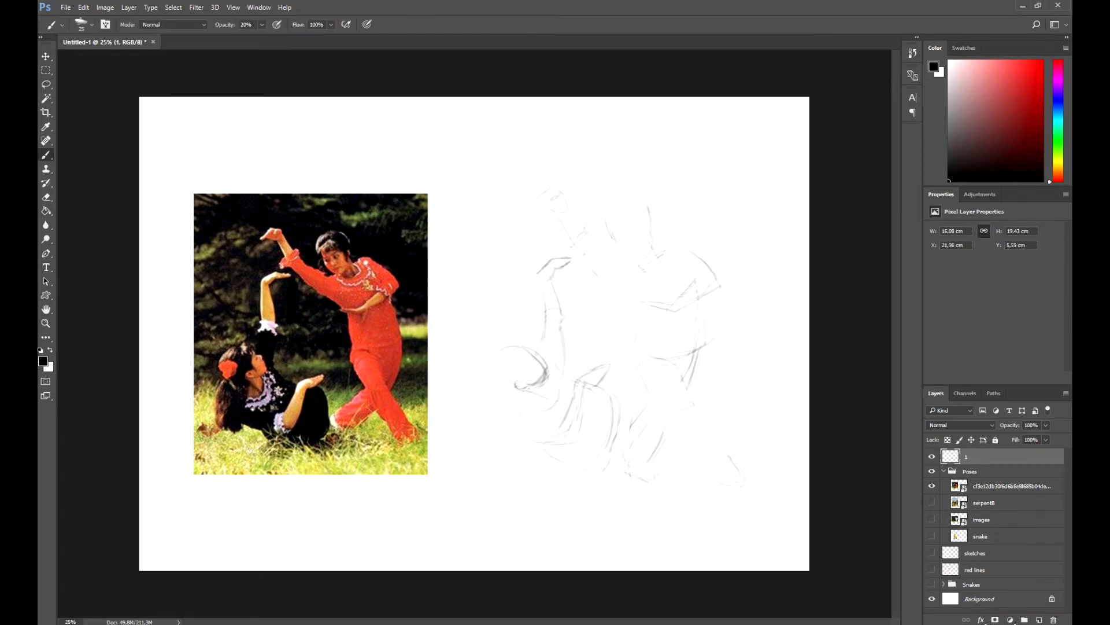
Refine the reclining figure's knee and face and the standing figure's elbow and head with light strokes
left_click_drag(623, 399, 616, 435)
left_click_drag(627, 446, 615, 472)
left_click_drag(524, 379, 550, 369)
left_click_drag(688, 299, 702, 287)
left_click_drag(706, 299, 721, 284)
left_click_drag(648, 222, 651, 231)
Darken the standing figure's raised arm, hand, cuff, face and hair with the brush at 50% opacity
mouse_move(583, 225)
left_mouse_down()
mouse_move(560, 245)
mouse_move(577, 250)
left_mouse_up()
mouse_move(581, 228)
left_mouse_down()
mouse_move(590, 222)
mouse_move(610, 284)
mouse_move(629, 297)
left_mouse_up()
left_click_drag(592, 236, 643, 268)
mouse_move(582, 235)
left_mouse_down()
mouse_move(563, 194)
mouse_move(532, 205)
mouse_move(539, 212)
left_mouse_up()
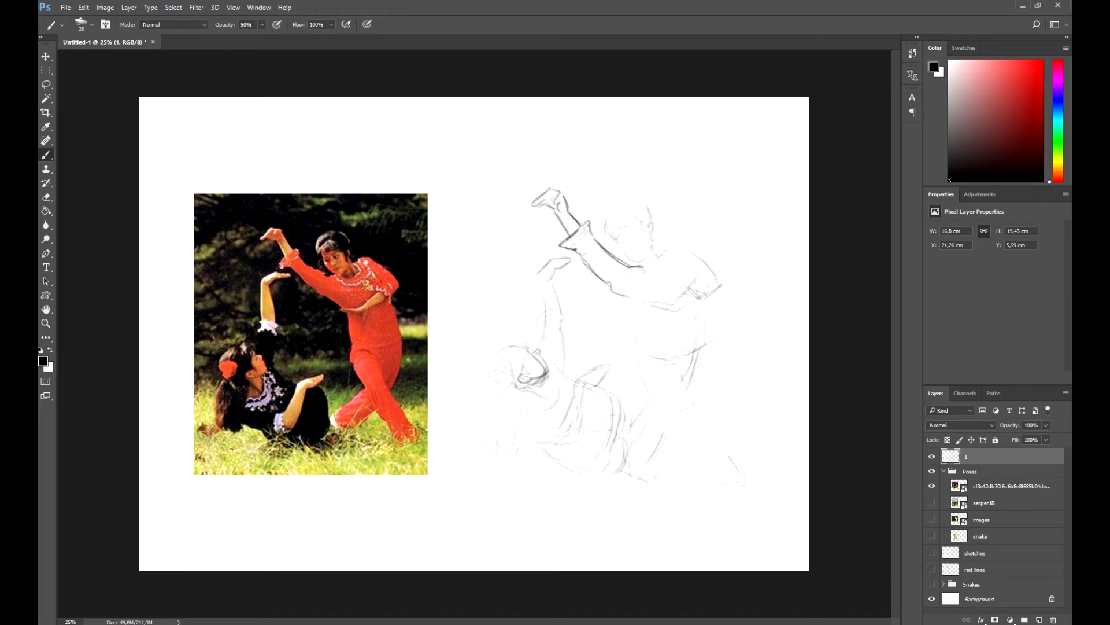
mouse_move(617, 237)
left_mouse_down()
mouse_move(643, 261)
mouse_move(671, 260)
mouse_move(634, 227)
mouse_move(630, 203)
mouse_move(654, 226)
left_mouse_up()
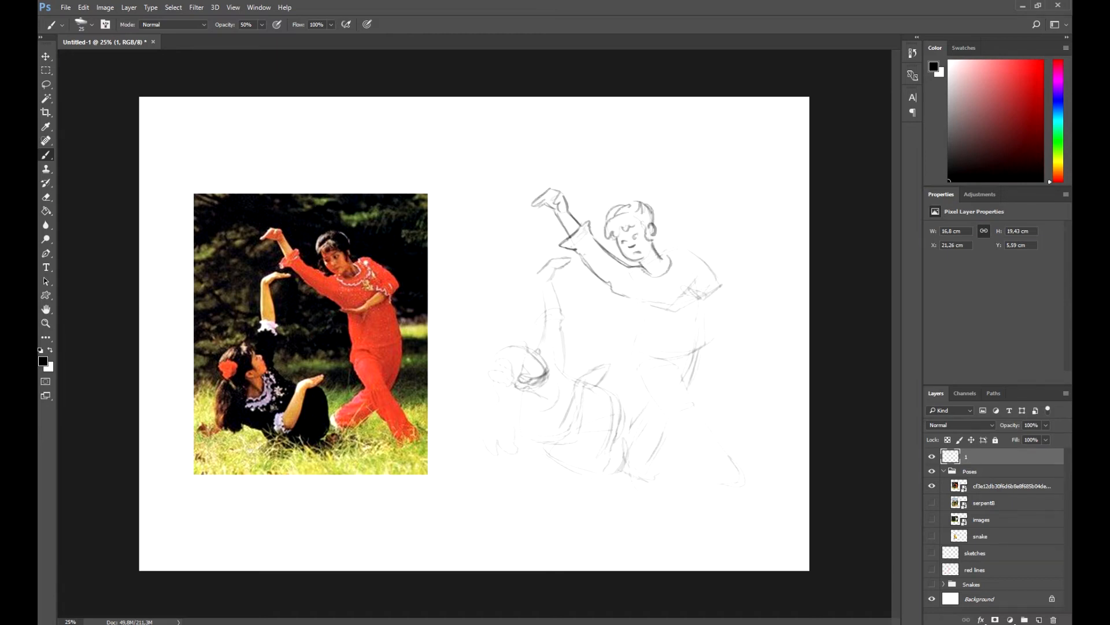
Draw the standing figure's neckline, shoulder, folded arm and torso with the brush reduced to size 20
mouse_move(663, 252)
left_mouse_down()
mouse_move(692, 246)
mouse_move(716, 266)
mouse_move(723, 285)
mouse_move(701, 293)
left_mouse_up()
key("bracketleft")
mouse_move(692, 288)
left_mouse_down()
mouse_move(723, 303)
mouse_move(711, 297)
left_mouse_up()
mouse_move(685, 254)
left_mouse_down()
mouse_move(696, 276)
mouse_move(669, 305)
mouse_move(641, 308)
mouse_move(703, 351)
left_mouse_up()
mouse_move(646, 308)
left_mouse_down()
mouse_move(633, 355)
mouse_move(635, 315)
left_mouse_up()
Draw the standing figure's crossed legs and both feet in darker lines
mouse_move(662, 363)
left_mouse_down()
mouse_move(707, 342)
mouse_move(647, 393)
mouse_move(699, 447)
left_mouse_up()
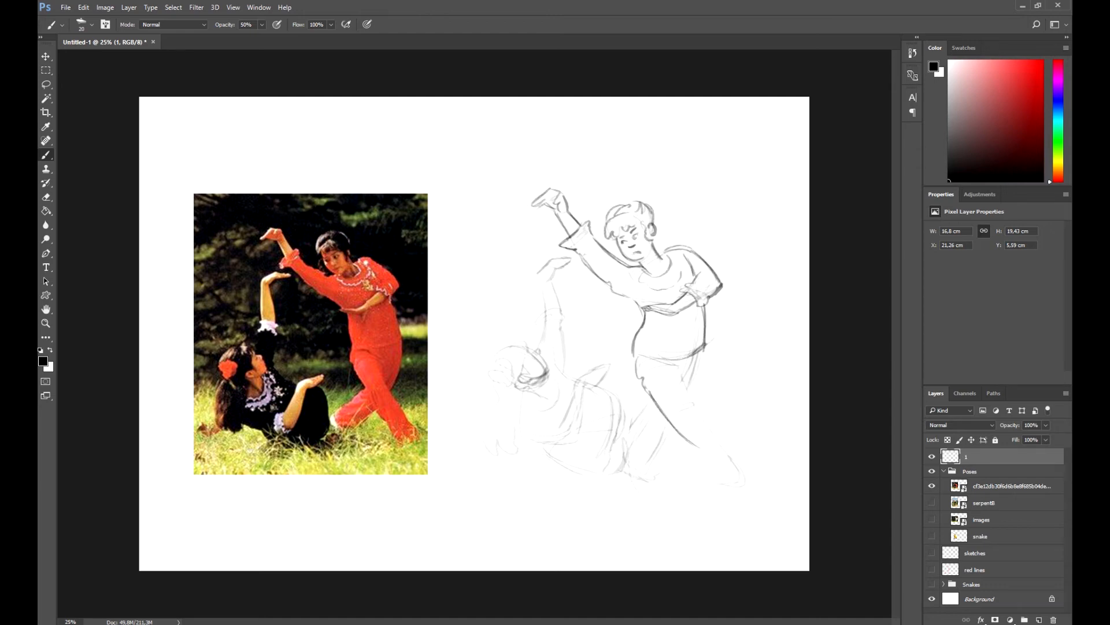
mouse_move(684, 378)
left_mouse_down()
mouse_move(721, 436)
mouse_move(705, 429)
left_mouse_up()
left_click_drag(690, 422, 740, 486)
left_click_drag(726, 445, 753, 486)
left_click_drag(696, 370, 688, 389)
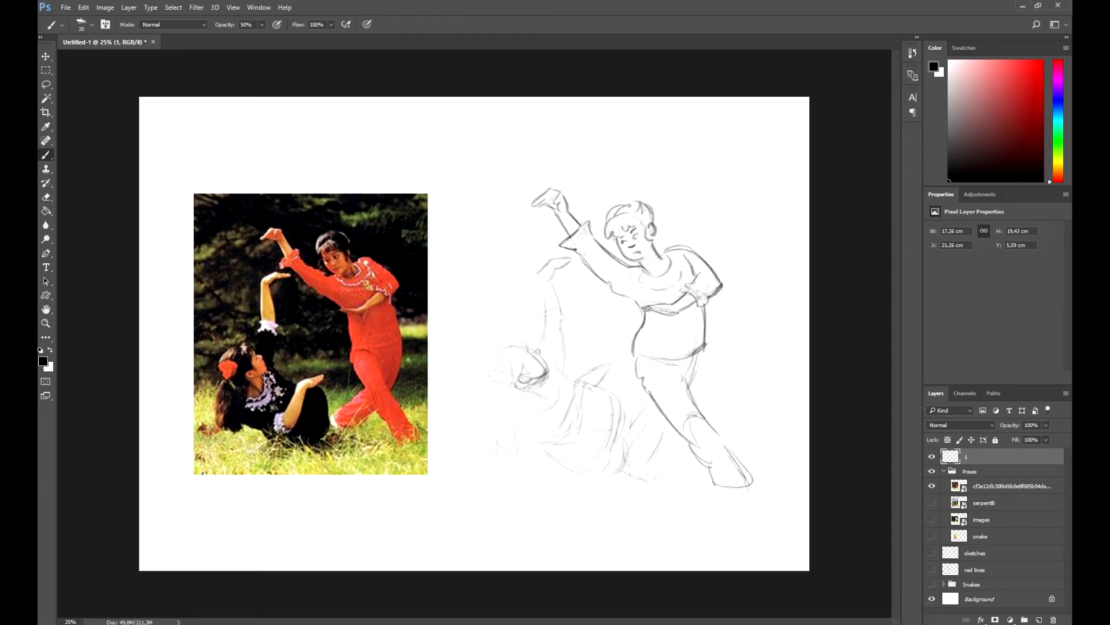
mouse_move(702, 350)
left_mouse_down()
mouse_move(689, 388)
mouse_move(633, 425)
left_mouse_up()
mouse_move(671, 421)
left_mouse_down()
mouse_move(630, 474)
mouse_move(653, 483)
left_mouse_up()
left_click_drag(626, 445, 642, 479)
left_click_drag(636, 420, 623, 465)
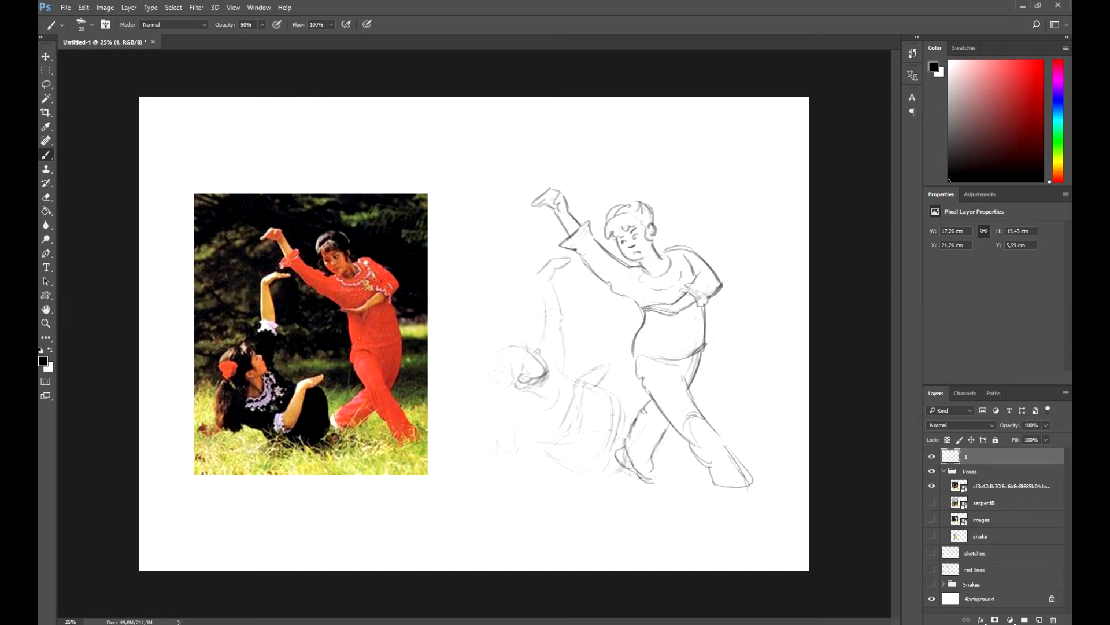
Touch up the standing figure's neck, collar, hair, sleeve cuffs and tunic folds
mouse_move(653, 237)
left_mouse_down()
mouse_move(651, 265)
mouse_move(648, 256)
left_mouse_up()
left_click_drag(667, 256, 647, 273)
left_click_drag(621, 206, 646, 201)
left_click_drag(592, 232, 574, 244)
mouse_move(693, 282)
left_mouse_down()
mouse_move(707, 304)
mouse_move(680, 363)
left_mouse_up()
Draw the reclining figure's head with the hair flower and long ponytail in darker lines
mouse_move(536, 348)
left_mouse_down()
mouse_move(547, 380)
mouse_move(517, 374)
mouse_move(530, 340)
mouse_move(491, 370)
left_mouse_up()
left_click_drag(498, 369, 496, 379)
mouse_move(499, 361)
left_mouse_down()
mouse_move(513, 371)
mouse_move(499, 400)
left_mouse_up()
mouse_move(499, 400)
left_mouse_down()
mouse_move(497, 456)
mouse_move(521, 452)
left_mouse_up()
mouse_move(514, 390)
left_mouse_down()
mouse_move(520, 430)
mouse_move(526, 390)
mouse_move(544, 401)
mouse_move(519, 416)
left_mouse_up()
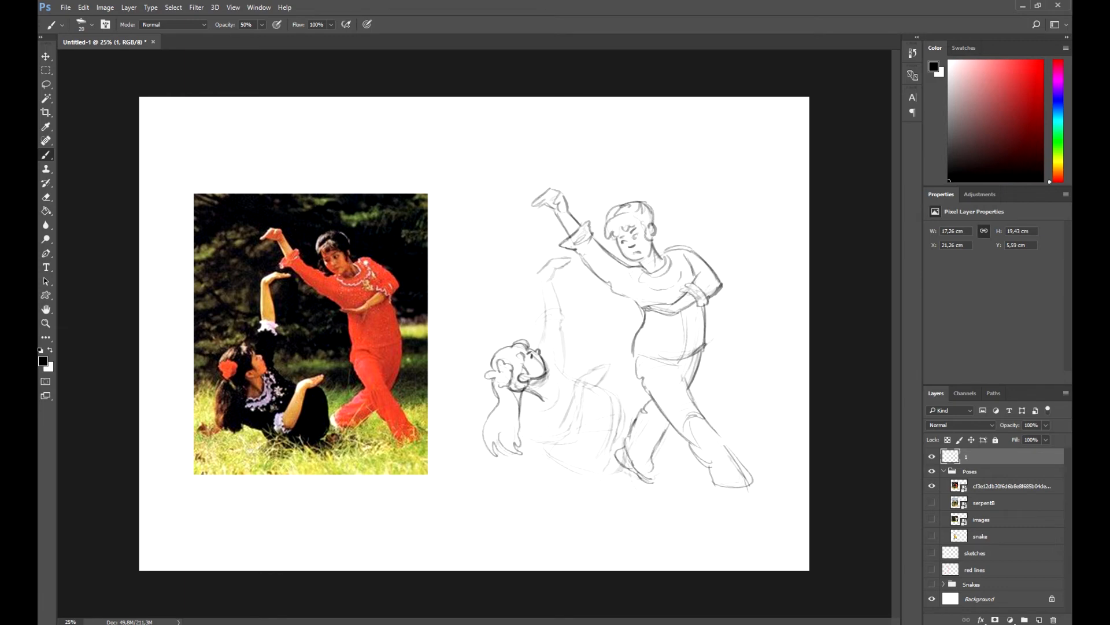
Draw the reclining figure's shoulder, raised arm, frilled cuff and bent hand in darker lines
mouse_move(557, 382)
left_mouse_down()
mouse_move(529, 407)
mouse_move(549, 387)
left_mouse_up()
left_click_drag(544, 326, 536, 349)
mouse_move(545, 308)
left_mouse_down()
mouse_move(540, 327)
mouse_move(549, 323)
left_mouse_up()
left_click_drag(538, 275, 543, 303)
left_click_drag(537, 277, 570, 260)
mouse_move(557, 270)
left_mouse_down()
mouse_move(550, 281)
mouse_move(569, 260)
left_mouse_up()
left_click_drag(560, 279, 552, 309)
Draw the reclining figure's chest, lower sleeve, forearm and open hand in darker lines
left_click_drag(564, 327, 562, 370)
left_click_drag(580, 359, 552, 382)
mouse_move(548, 431)
left_mouse_down()
mouse_move(517, 445)
mouse_move(578, 437)
mouse_move(557, 429)
left_mouse_up()
mouse_move(563, 420)
left_mouse_down()
mouse_move(578, 434)
mouse_move(570, 440)
left_mouse_up()
mouse_move(577, 381)
left_mouse_down()
mouse_move(565, 419)
mouse_move(591, 373)
left_mouse_up()
left_click_drag(588, 371, 607, 364)
left_click_drag(607, 366, 582, 418)
mouse_move(585, 397)
left_mouse_down()
mouse_move(577, 433)
mouse_move(535, 421)
mouse_move(624, 417)
mouse_move(578, 432)
left_mouse_up()
Draw the reclining figure's bent legs and neckline details, and add a ground stroke under the standing figure's foot
mouse_move(551, 442)
left_mouse_down()
mouse_move(556, 471)
mouse_move(606, 472)
left_mouse_up()
mouse_move(613, 411)
left_mouse_down()
mouse_move(626, 444)
mouse_move(604, 461)
left_mouse_up()
left_click_drag(615, 460, 604, 474)
left_click_drag(723, 484, 759, 482)
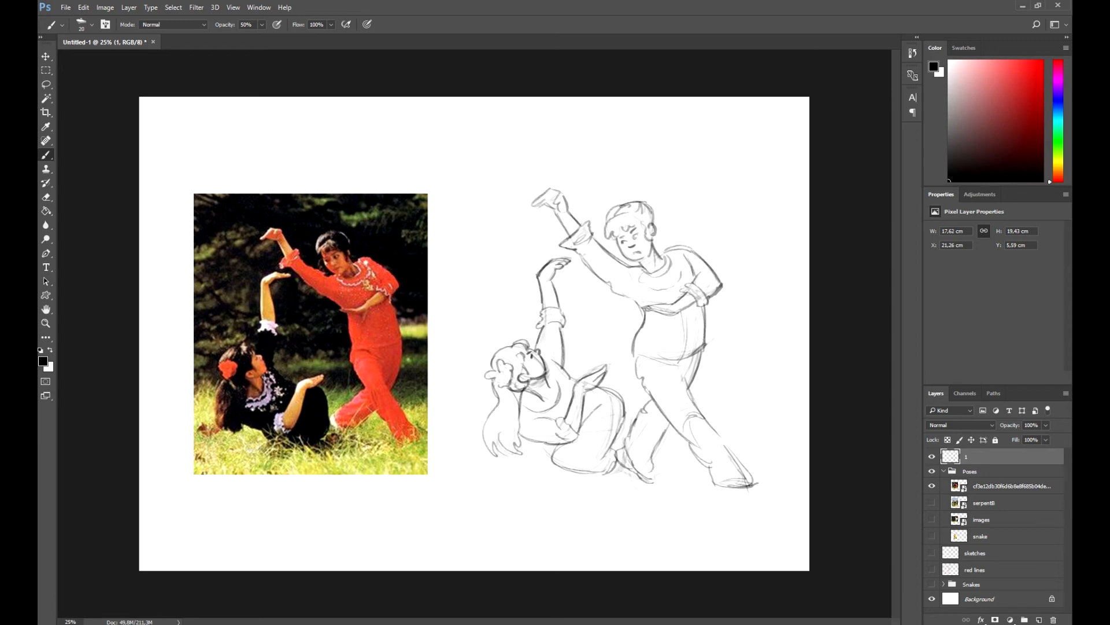
left_click_drag(527, 401, 554, 406)
left_click_drag(551, 365, 562, 383)
mouse_move(568, 384)
left_mouse_down()
mouse_move(551, 413)
mouse_move(586, 415)
left_mouse_up()
Hide the two-figure photo and its sketch, add a layer named "2", and show the serpent8 photo
left_click(931, 485)
left_click(932, 456)
left_click(1039, 620)
double_click(974, 457)
type("2")
key("Return")
left_click(931, 520)
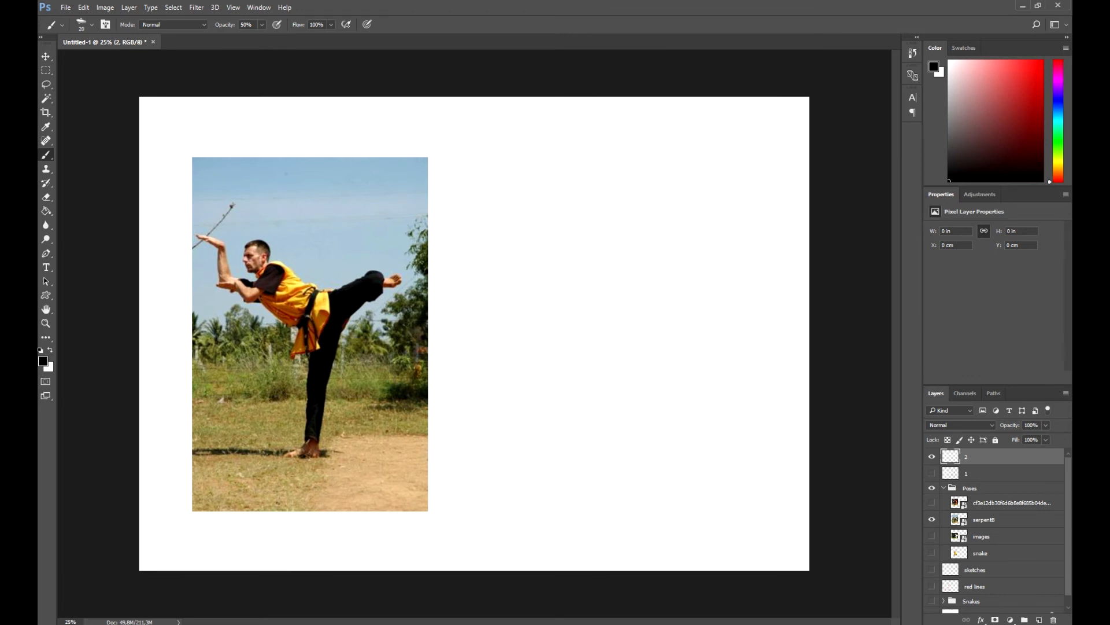
Rough in the kicking figure from the serpent8 photo on layer 2 with faint strokes at 20% brush opacity
key("2")
mouse_move(579, 211)
left_mouse_down()
mouse_move(552, 237)
mouse_move(577, 257)
mouse_move(574, 291)
left_mouse_up()
mouse_move(535, 274)
left_mouse_down()
mouse_move(526, 279)
mouse_move(548, 273)
left_mouse_up()
left_click_drag(526, 233, 517, 213)
mouse_move(613, 262)
left_mouse_down()
mouse_move(618, 247)
mouse_move(681, 248)
left_mouse_up()
left_click_drag(672, 314, 668, 360)
left_click_drag(625, 324, 646, 453)
left_click_drag(650, 477, 622, 487)
mouse_move(578, 212)
left_mouse_down()
mouse_move(586, 249)
mouse_move(574, 258)
left_mouse_up()
Set the brush opacity to 50% and darken the kicking figure's arms, torso, sash and leg contours
key("5")
mouse_move(616, 244)
left_mouse_down()
mouse_move(643, 271)
mouse_move(626, 321)
left_mouse_up()
left_click_drag(524, 232, 544, 271)
left_click_drag(672, 313, 665, 435)
left_click_drag(634, 370, 641, 454)
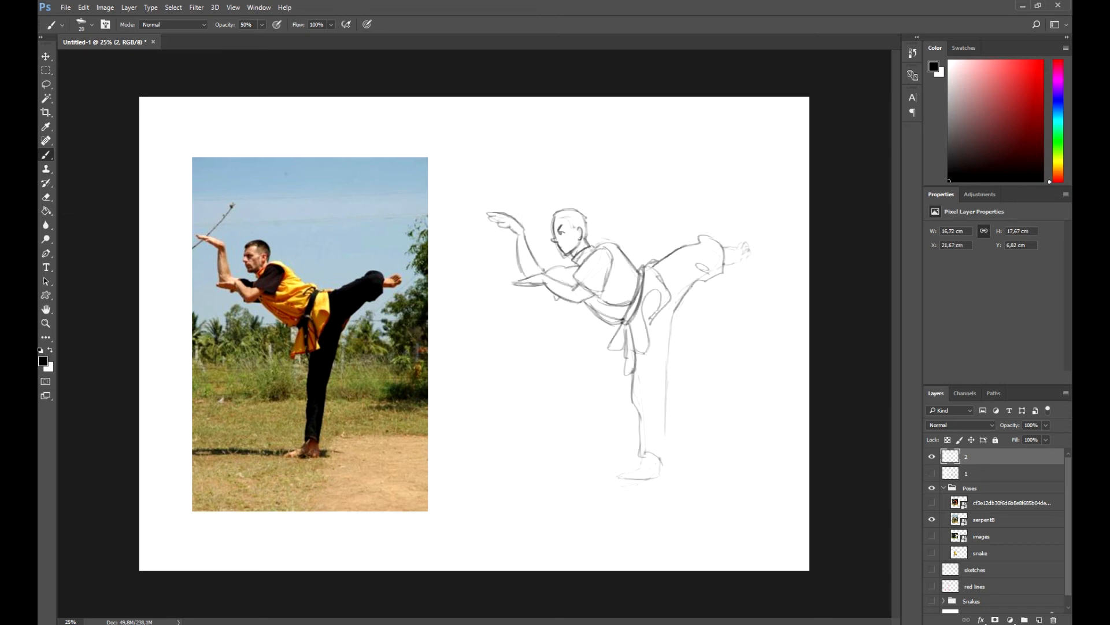
Draw the kicking figure's standing leg, trouser cuff, raised foot and planted foot in darker lines
left_click_drag(680, 304, 666, 462)
left_click_drag(669, 444, 662, 464)
left_click_drag(723, 248, 736, 249)
mouse_move(736, 248)
left_mouse_down()
mouse_move(747, 243)
mouse_move(743, 262)
left_mouse_up()
mouse_move(744, 250)
left_mouse_down()
mouse_move(745, 261)
mouse_move(749, 251)
left_mouse_up()
left_click_drag(642, 459, 639, 469)
left_click_drag(638, 468, 617, 474)
left_click_drag(616, 472, 657, 479)
left_click_drag(661, 462, 658, 476)
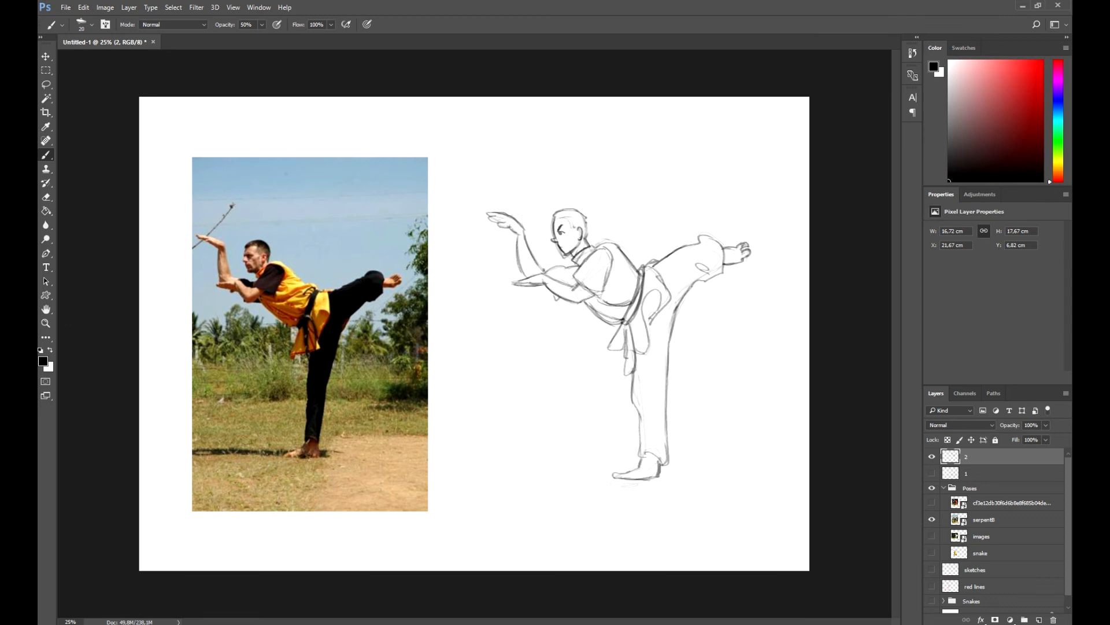
Hide the serpent8 photo and its sketch, show the "images" photo, and add a layer named "3"
left_click(932, 520)
left_click(932, 536)
left_click(932, 456)
left_click(1039, 619)
double_click(973, 457)
type("3")
key("Return")
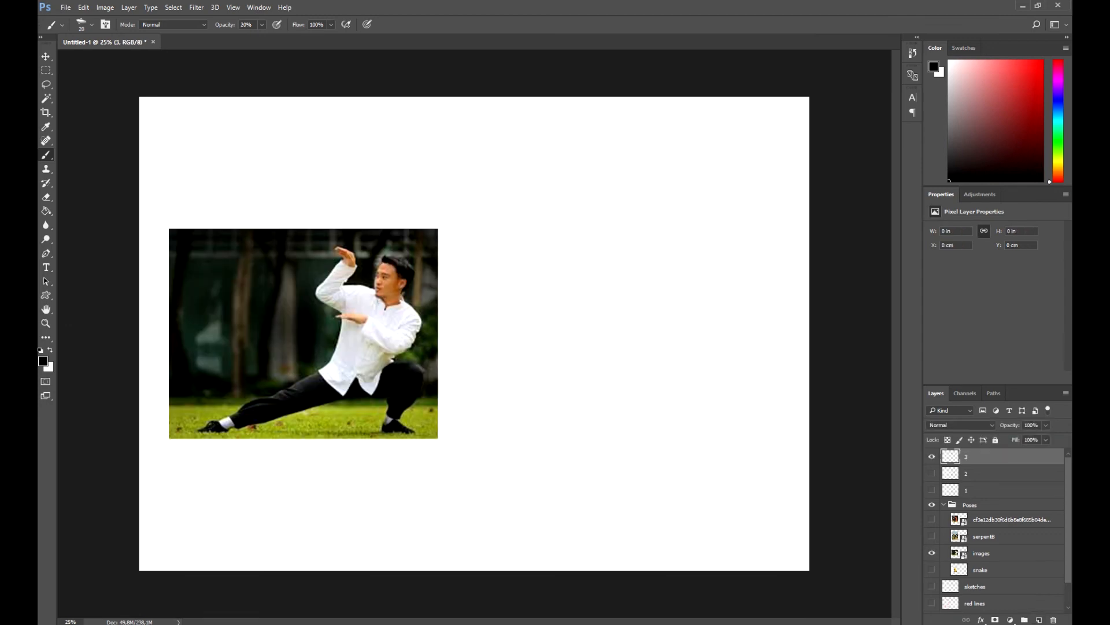
Rough in the low-lunge figure at 20% brush opacity, shift the sketch slightly right, and mark the ground under the bent leg's foot
mouse_move(649, 247)
left_mouse_down()
mouse_move(645, 271)
mouse_move(604, 279)
left_mouse_up()
mouse_move(601, 241)
left_mouse_down()
mouse_move(582, 283)
mouse_move(589, 346)
mouse_move(570, 379)
left_mouse_up()
left_click_drag(600, 406, 621, 411)
left_click_drag(608, 406, 449, 451)
key("v")
left_click_drag(648, 348, 676, 348)
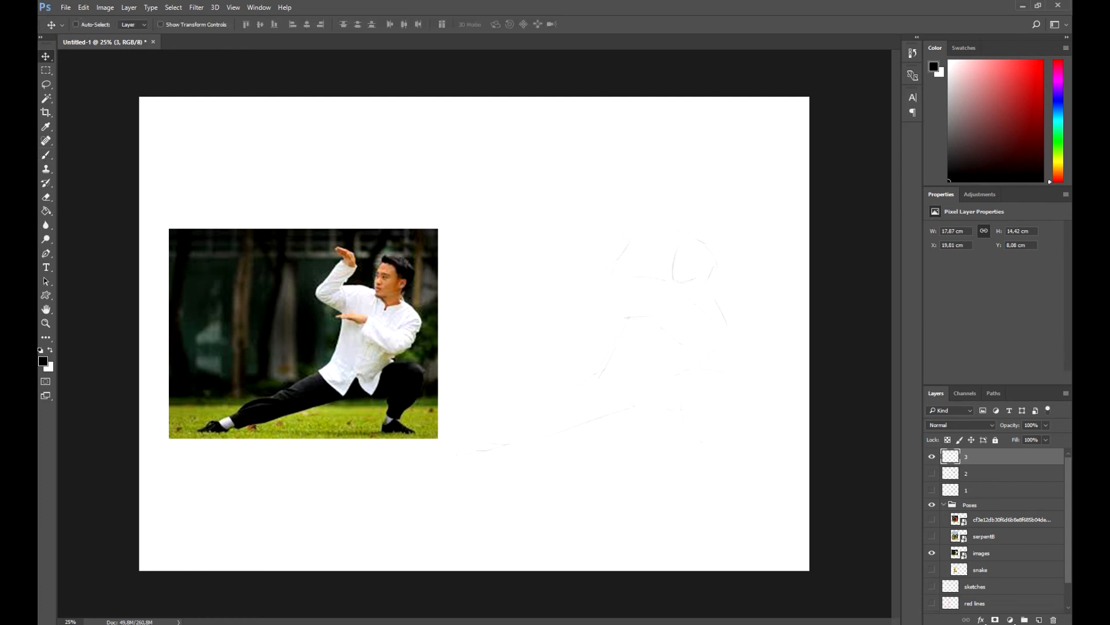
key("b")
left_click_drag(733, 447, 740, 452)
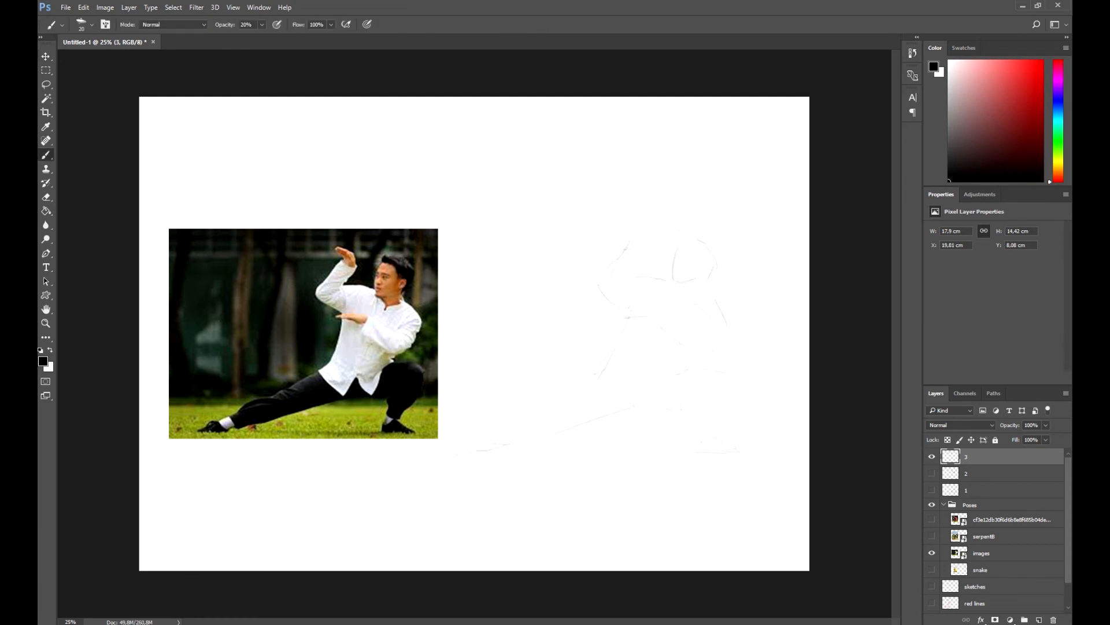
Draw the low-lunge figure's raised arm and hand, stretched leg, bent leg, shoes and neckline in darker lines
left_click_drag(616, 255, 596, 277)
mouse_move(621, 227)
left_mouse_down()
mouse_move(629, 246)
mouse_move(640, 236)
left_mouse_up()
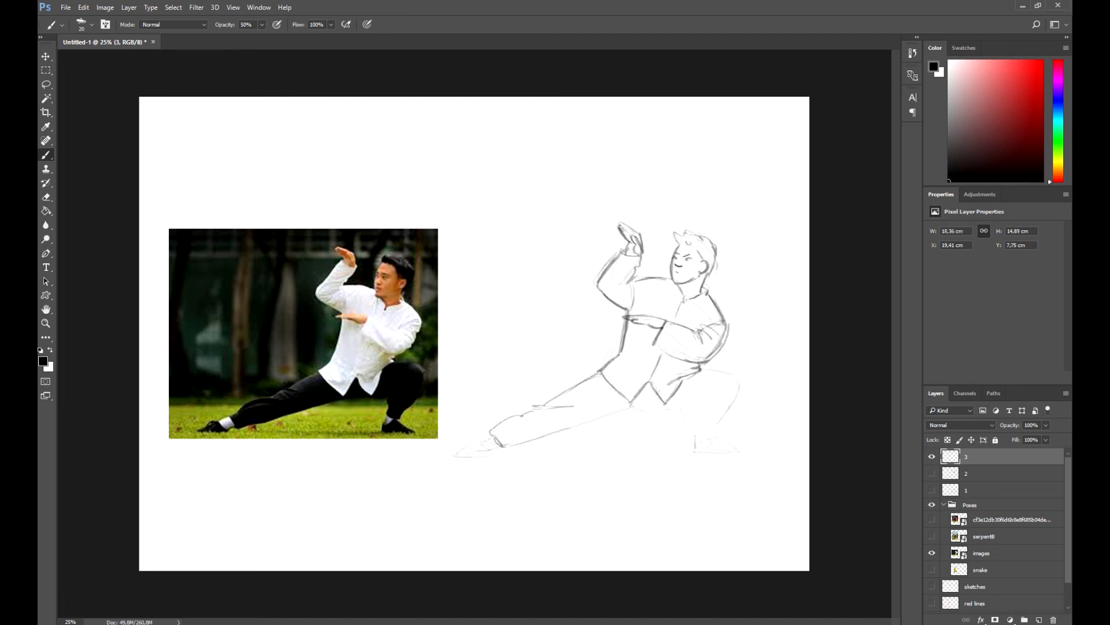
mouse_move(635, 404)
left_mouse_down()
mouse_move(520, 443)
mouse_move(466, 446)
mouse_move(454, 459)
left_mouse_up()
left_click_drag(481, 456, 501, 448)
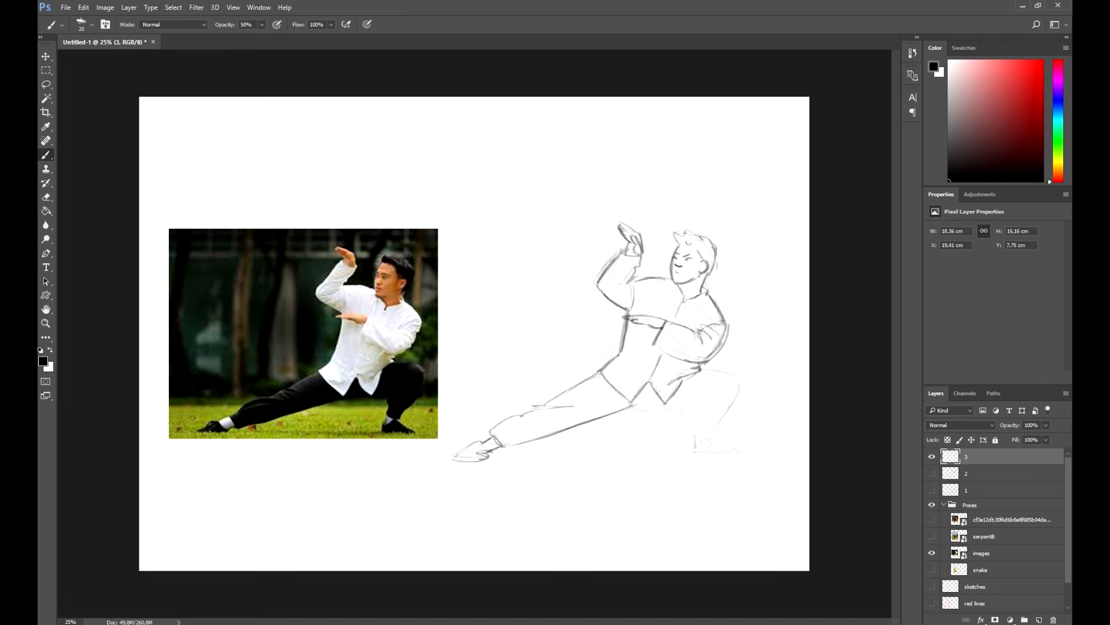
mouse_move(638, 410)
left_mouse_down()
mouse_move(684, 408)
mouse_move(694, 435)
mouse_move(716, 440)
mouse_move(737, 377)
left_mouse_up()
left_click_drag(696, 457, 742, 461)
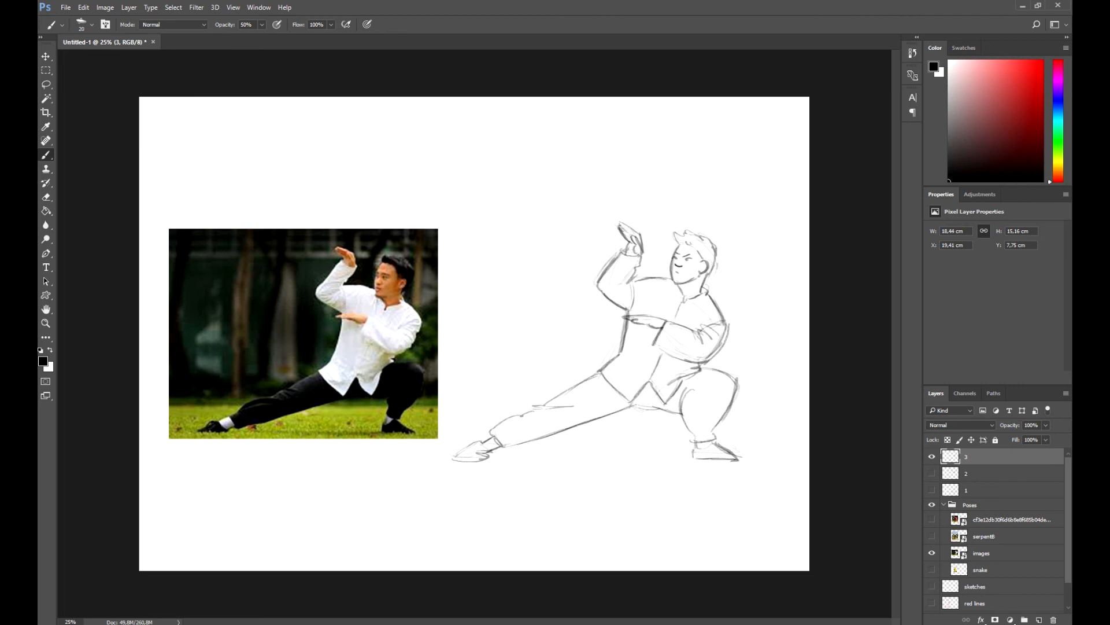
left_click_drag(671, 285, 670, 301)
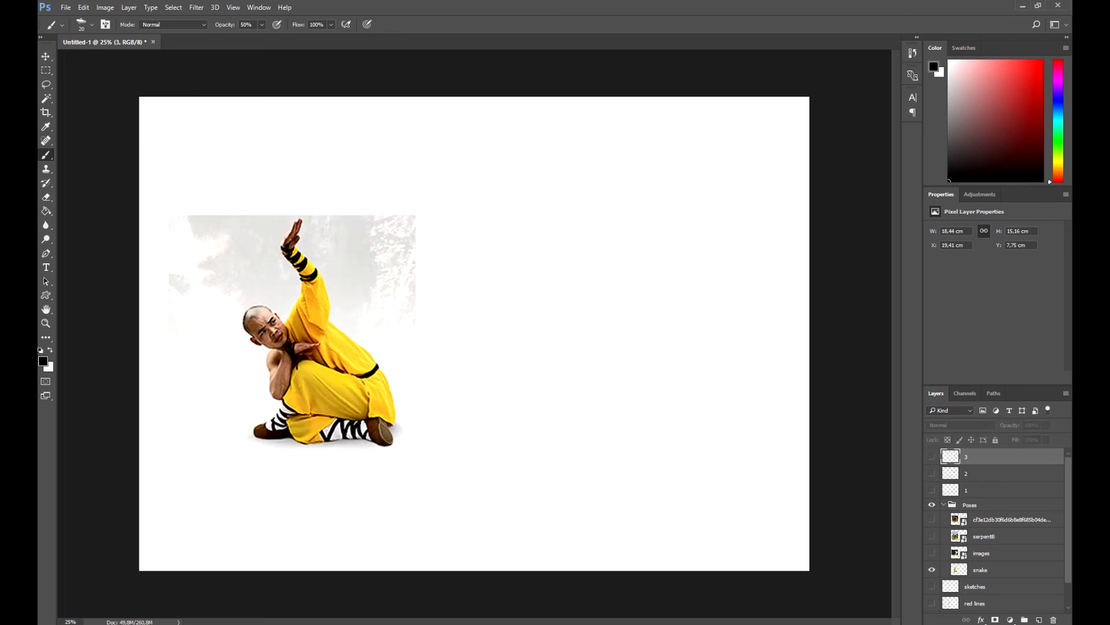
Add a layer named "4" with the snake photo shown, and rough in the crouching figure's head, arms and body at 20% brush opacity
key("ctrl+shift+alt+n")
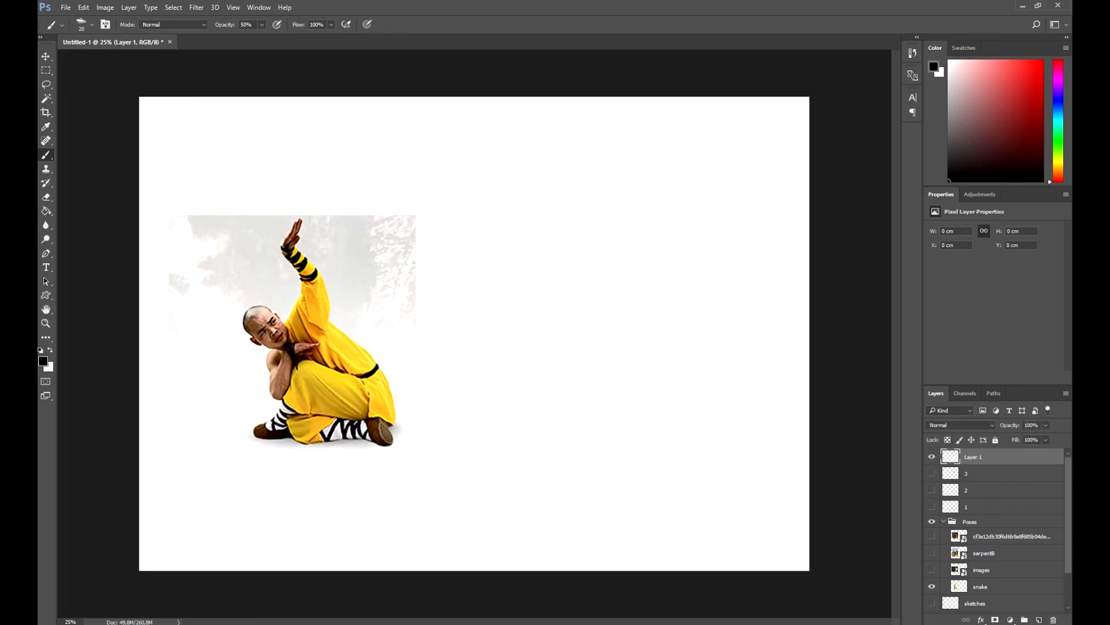
key("2")
mouse_move(528, 274)
left_mouse_down()
mouse_move(537, 319)
mouse_move(555, 328)
left_mouse_up()
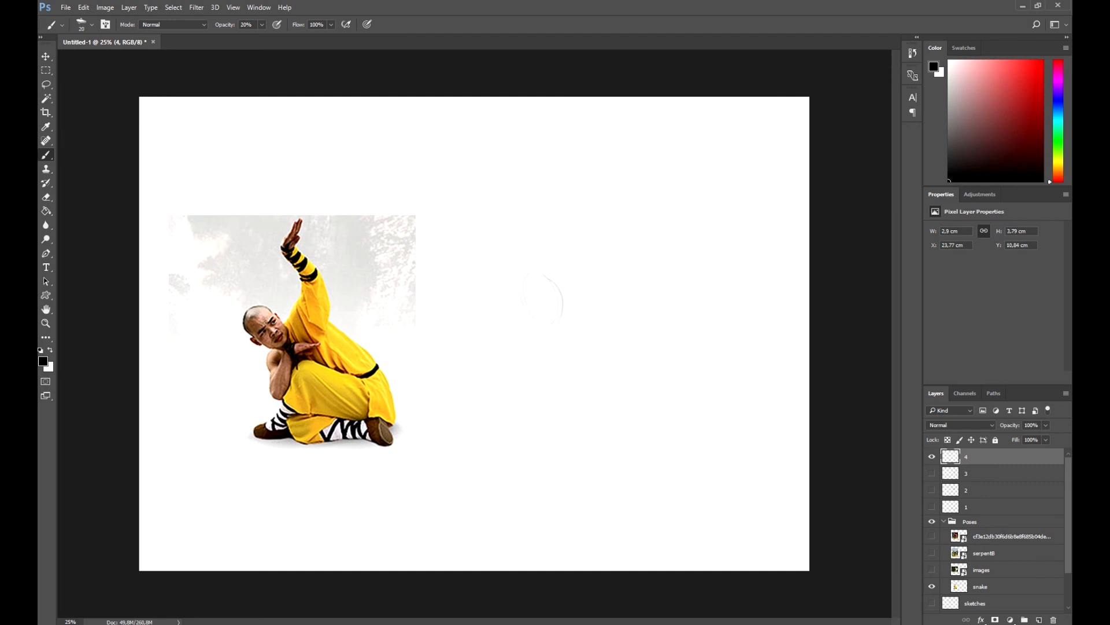
left_click_drag(573, 214, 591, 293)
mouse_move(563, 346)
left_mouse_down()
mouse_move(581, 337)
mouse_move(659, 399)
left_mouse_up()
left_click_drag(571, 426, 680, 443)
left_click_drag(527, 275, 541, 323)
mouse_move(544, 276)
left_mouse_down()
mouse_move(556, 328)
mouse_move(535, 355)
mouse_move(556, 389)
left_mouse_up()
mouse_move(563, 346)
left_mouse_down()
mouse_move(581, 338)
mouse_move(563, 318)
left_mouse_up()
left_click_drag(606, 257, 610, 302)
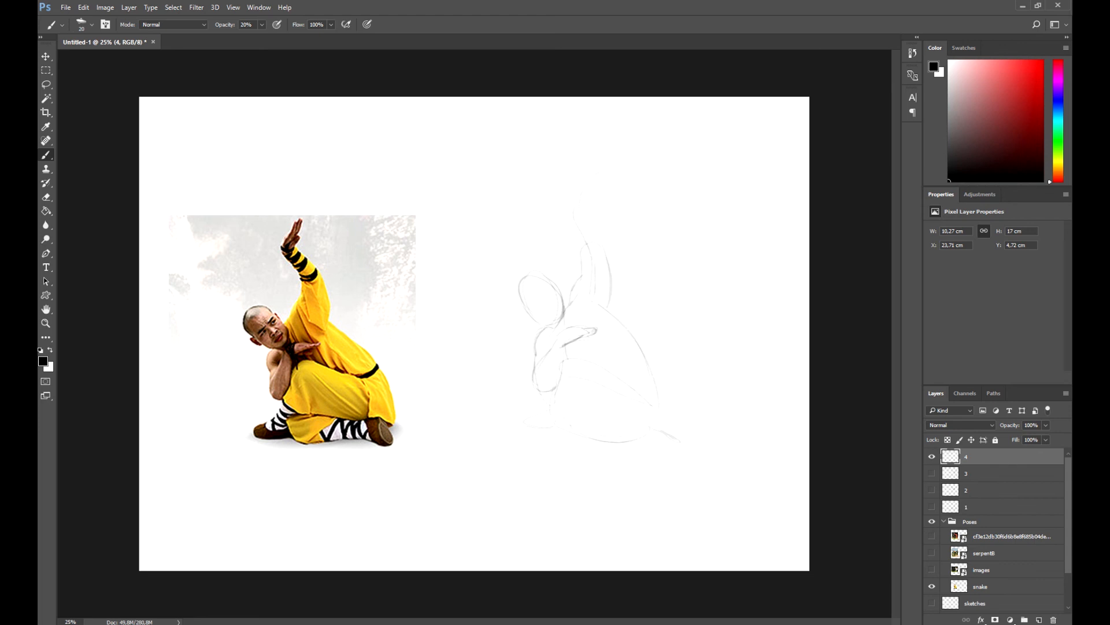
Rough in the crouching figure's raised hand, waist, back, folded legs and lower arm with faint strokes
left_click_drag(589, 217, 597, 236)
left_click_drag(588, 169, 568, 202)
left_click_drag(595, 167, 573, 201)
left_click_drag(648, 359, 635, 377)
mouse_move(610, 315)
left_mouse_down()
mouse_move(649, 366)
mouse_move(632, 404)
left_mouse_up()
left_click_drag(647, 361, 664, 425)
mouse_move(569, 430)
left_mouse_down()
mouse_move(599, 447)
mouse_move(613, 422)
mouse_move(673, 452)
left_mouse_up()
left_click_drag(538, 342, 535, 386)
Set the brush opacity to 70% and darken the crouching figure's raised sleeve, back, folded legs and robe folds
key("7")
left_click_drag(602, 251, 612, 312)
left_click_drag(611, 313, 649, 366)
left_click_drag(564, 359, 636, 421)
left_click_drag(550, 393, 589, 414)
mouse_move(553, 419)
left_mouse_down()
mouse_move(600, 445)
mouse_move(635, 412)
mouse_move(656, 446)
mouse_move(654, 421)
mouse_move(681, 457)
left_mouse_up()
left_click_drag(594, 389, 628, 418)
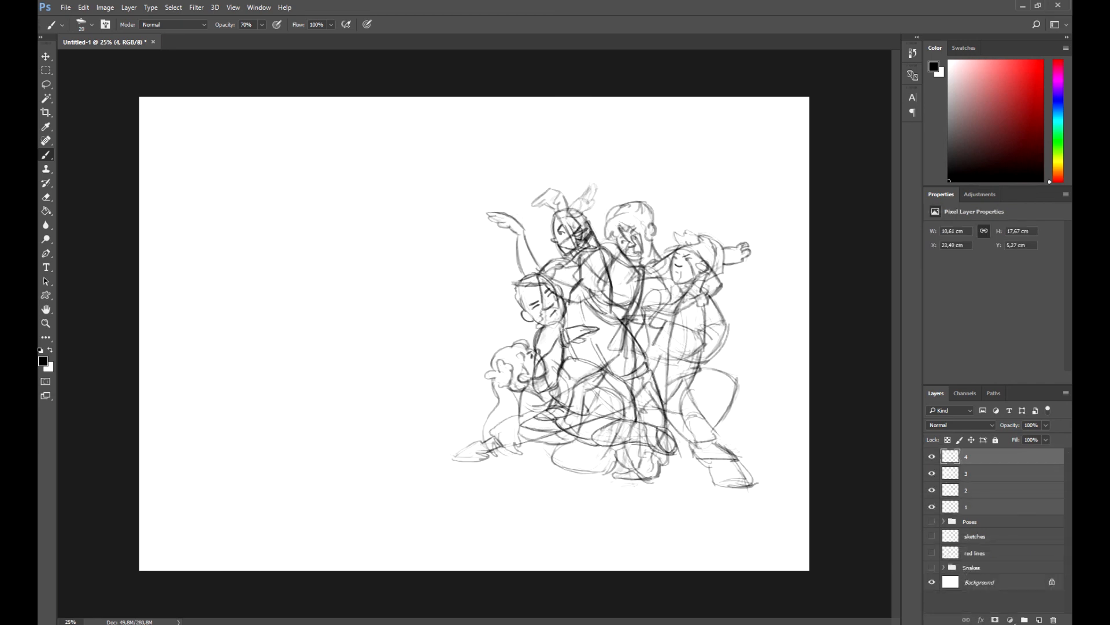
Scale down the sketches on layers 1 to 4 together
key("ctrl+t")
left_click_drag(731, 210, 694, 248)
key("Return")
Move the crouching figure to the canvas's upper left and the low-lunge figure to its upper right
left_click_drag(589, 370, 268, 237)
left_click(983, 473)
left_click(983, 456)
key("v")
left_click(984, 473)
left_click_drag(632, 405, 608, 214)
Move the kicking figure to the canvas's lower left and the two-figure sketch to its lower right
left_click(983, 490)
left_click_drag(640, 442, 370, 483)
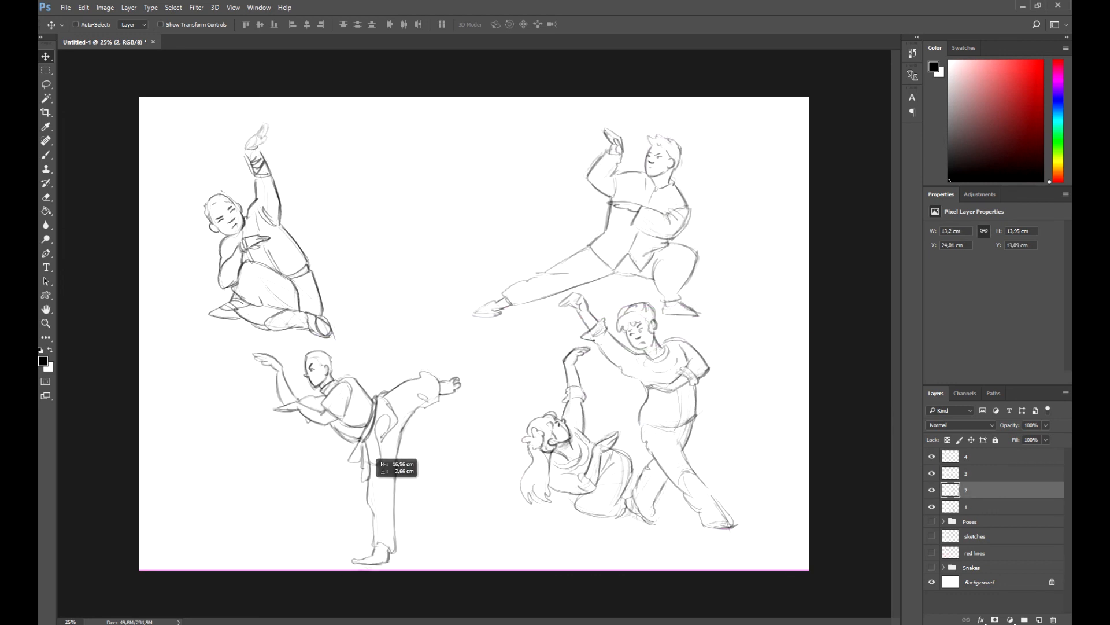
left_click_drag(379, 444, 386, 440)
left_click(983, 507)
left_click_drag(648, 465, 623, 493)
Shift the crouching figure on layer 4 to the right and the kicking figure on layer 2 to the left
left_click(983, 457)
left_click_drag(283, 258, 350, 247)
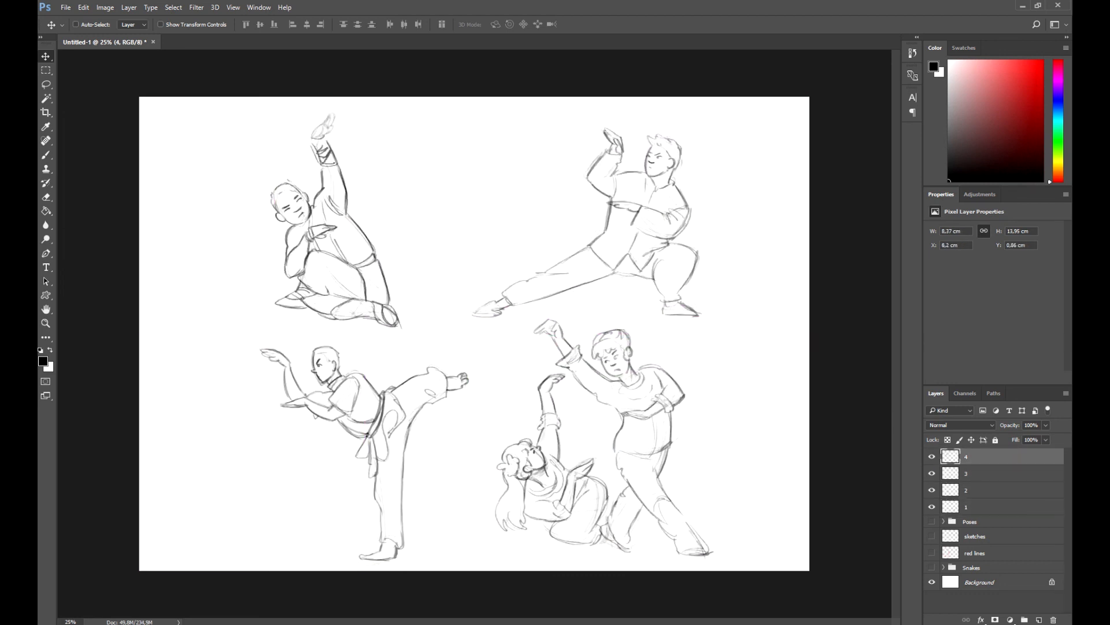
left_click(983, 490)
left_click_drag(425, 373, 347, 355)
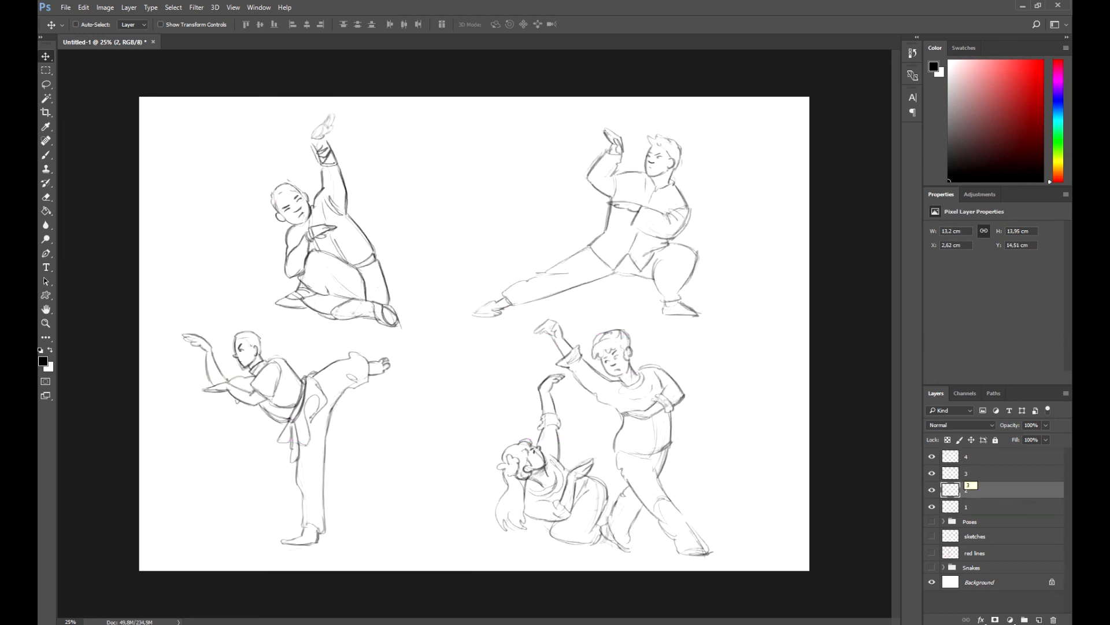